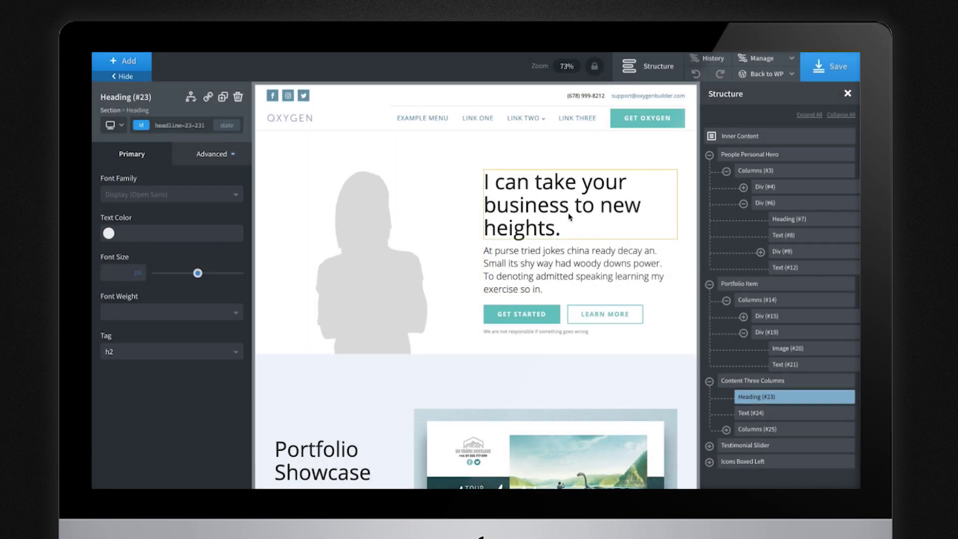
- Select the hero heading and hero paragraph to inspect them
click(567, 227)
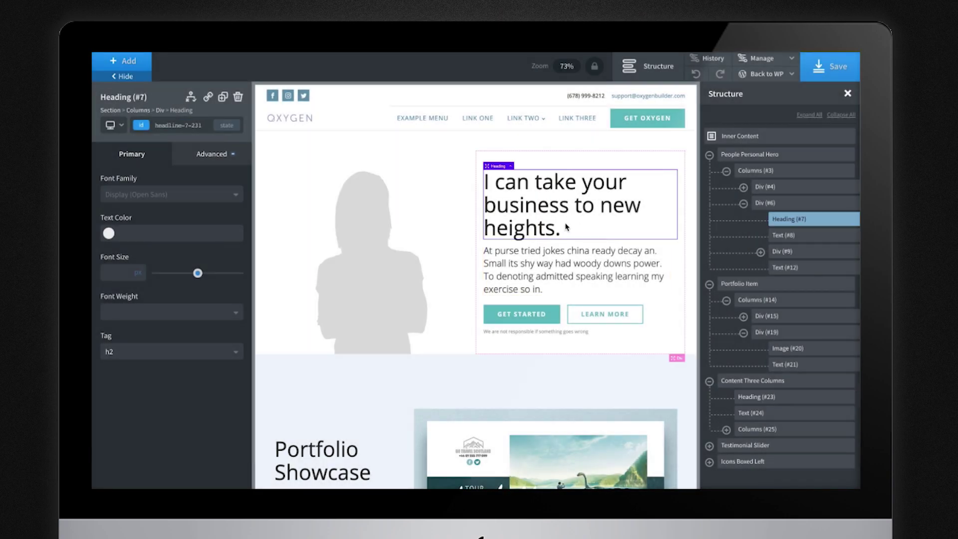
click(561, 274)
scroll(568, 369, down, 5)
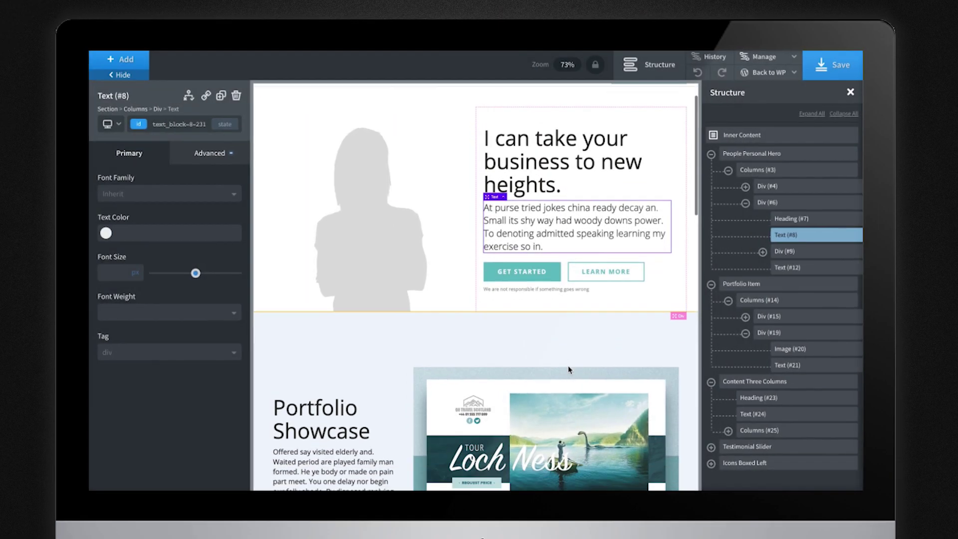
- Select the Portfolio Showcase paragraph and show its Advanced background settings
click(347, 363)
scroll(342, 365, down, 2)
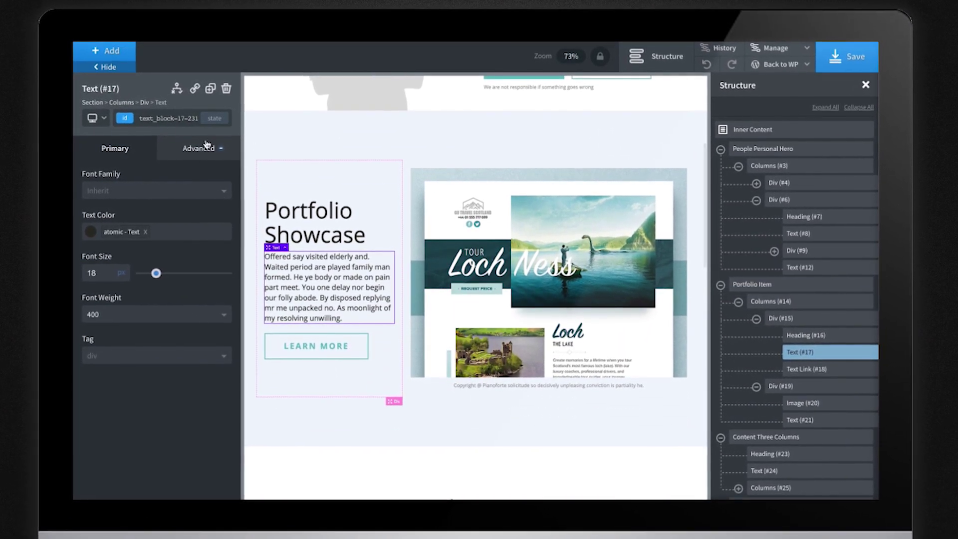
click(207, 145)
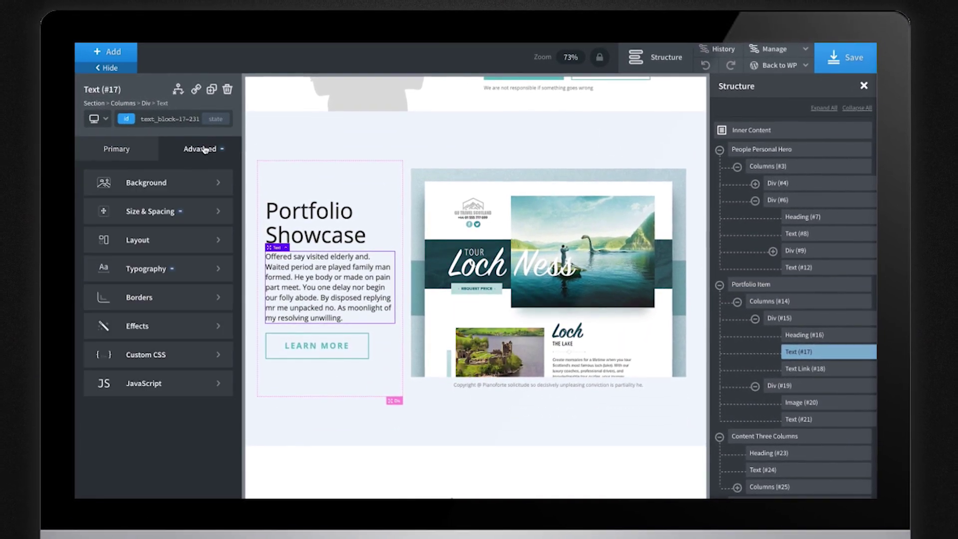
click(162, 184)
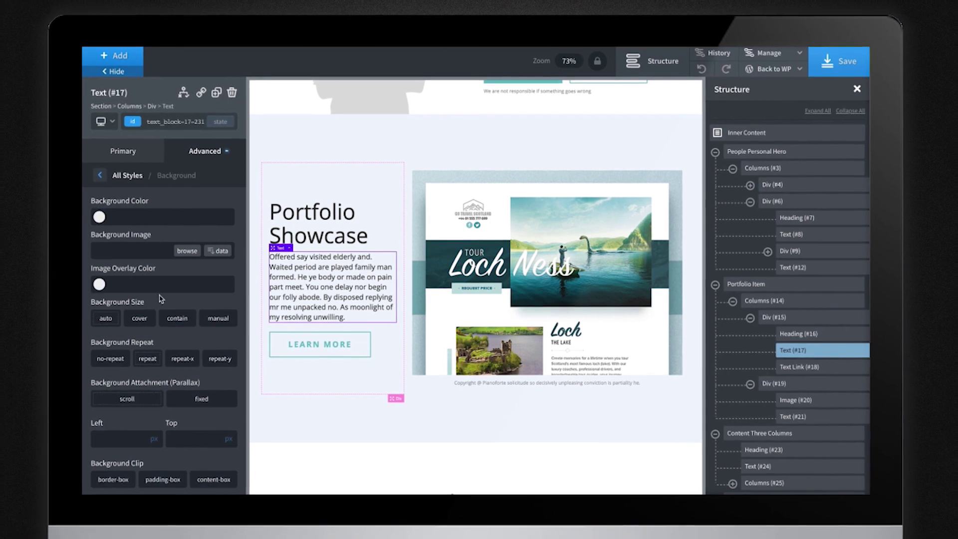
scroll(174, 214, down, 1)
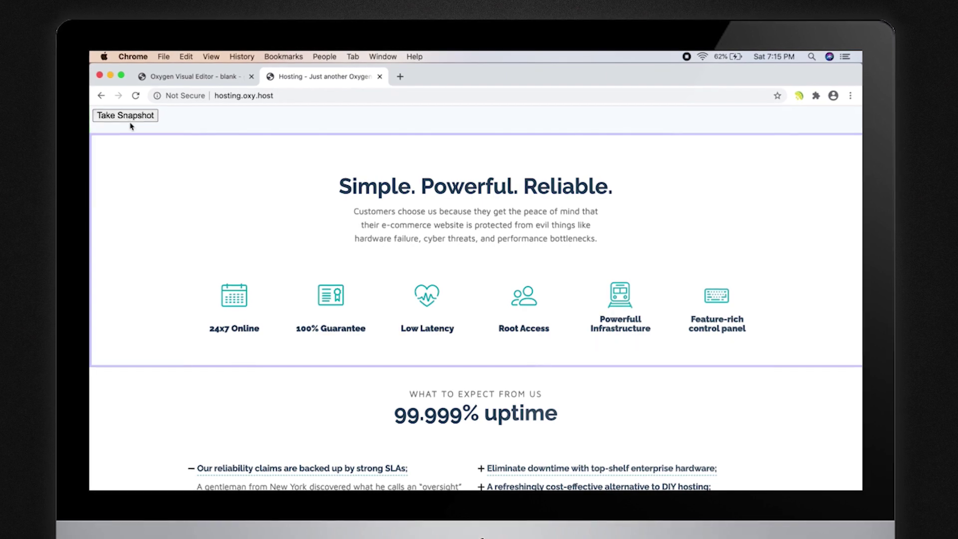
- Import the captured features section from Nimbufy into the blank Oxygen page
click(210, 77)
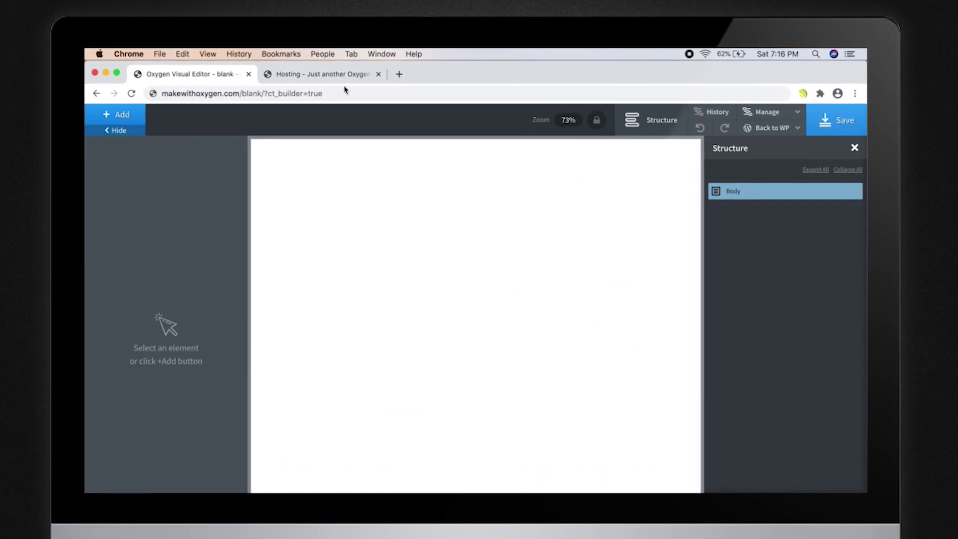
click(802, 94)
click(737, 241)
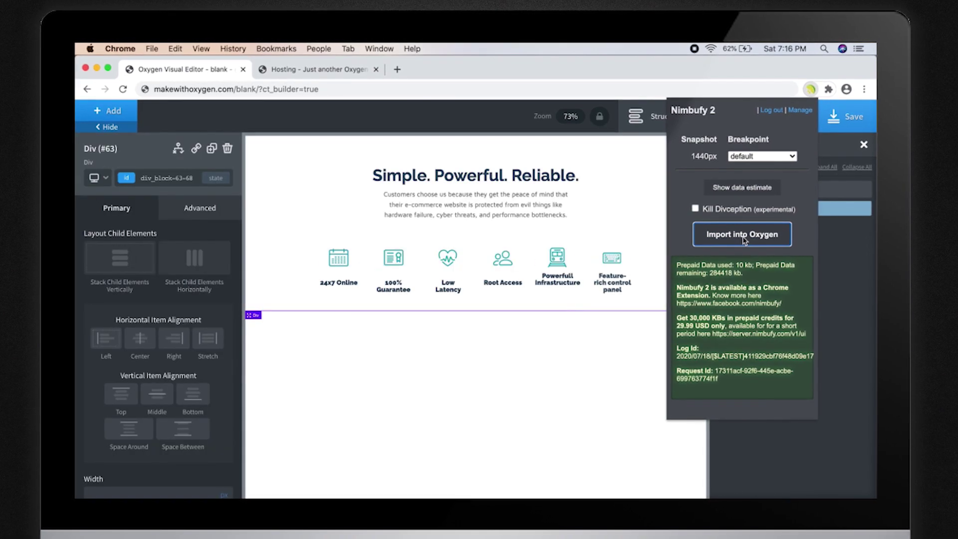
- Inspect the imported heading, description, Root Access block and Low Latency heading
click(476, 175)
click(475, 205)
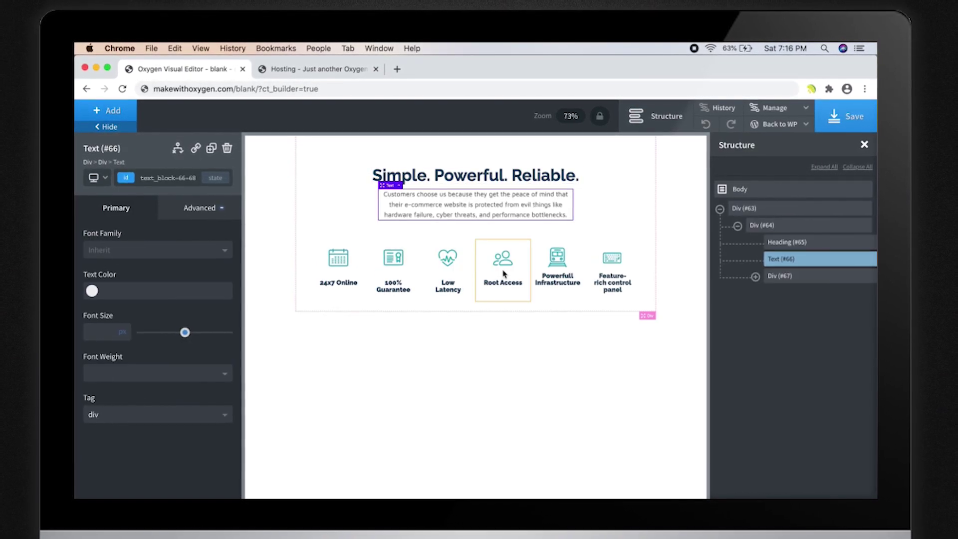
click(502, 269)
click(448, 286)
click(810, 89)
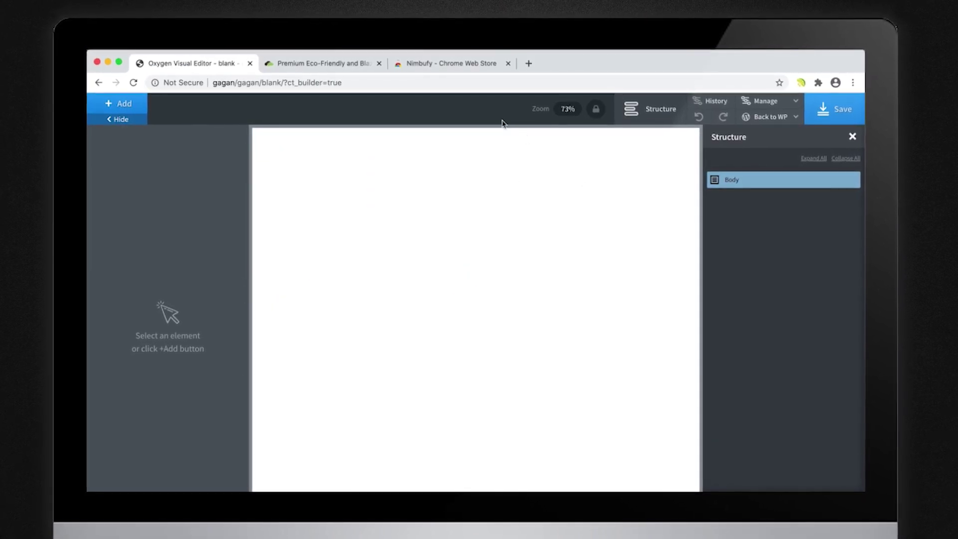
- Look over the Nimbufy Chrome Web Store page, then switch to the EcoHost site
click(466, 61)
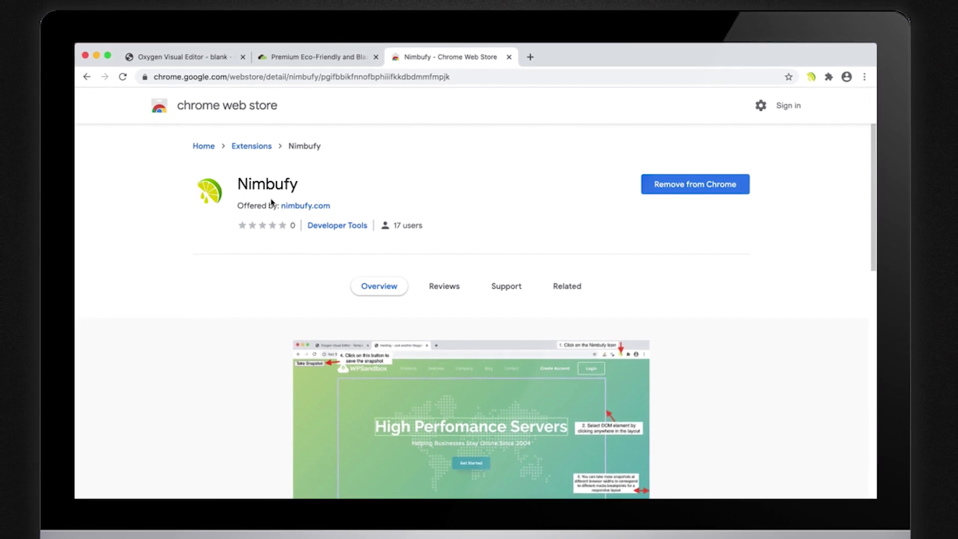
click(339, 65)
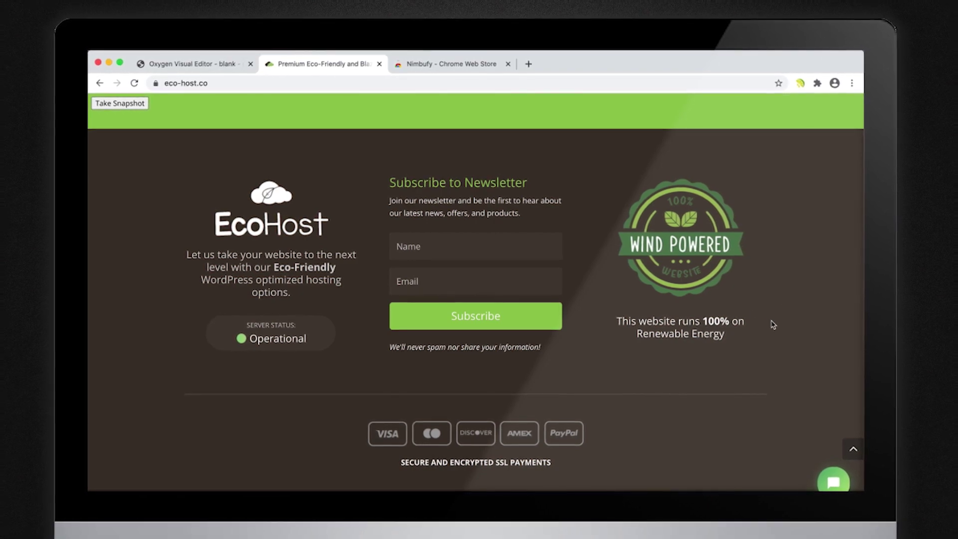
- Narrow the Chrome window to tablet and then phone width, then maximize it again
drag(861, 323, 544, 354)
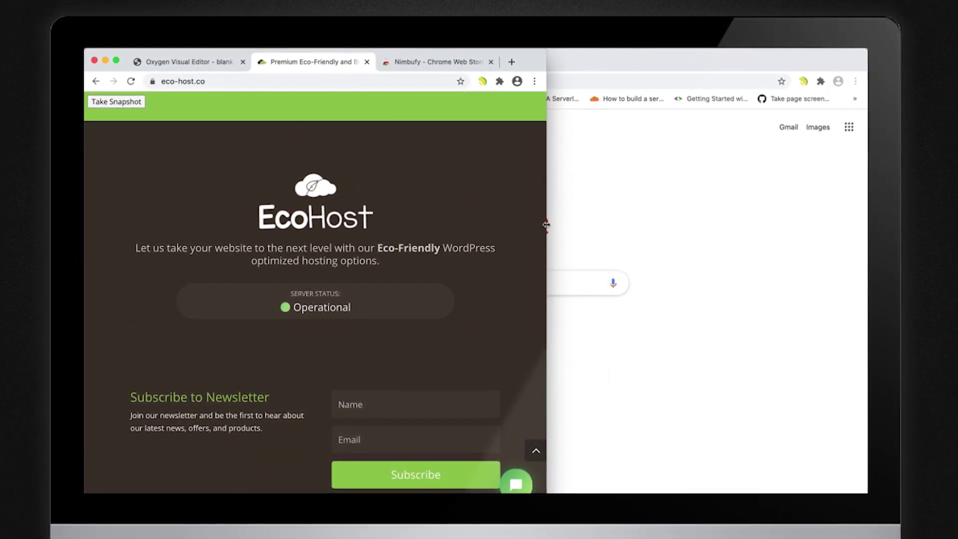
drag(546, 224, 356, 234)
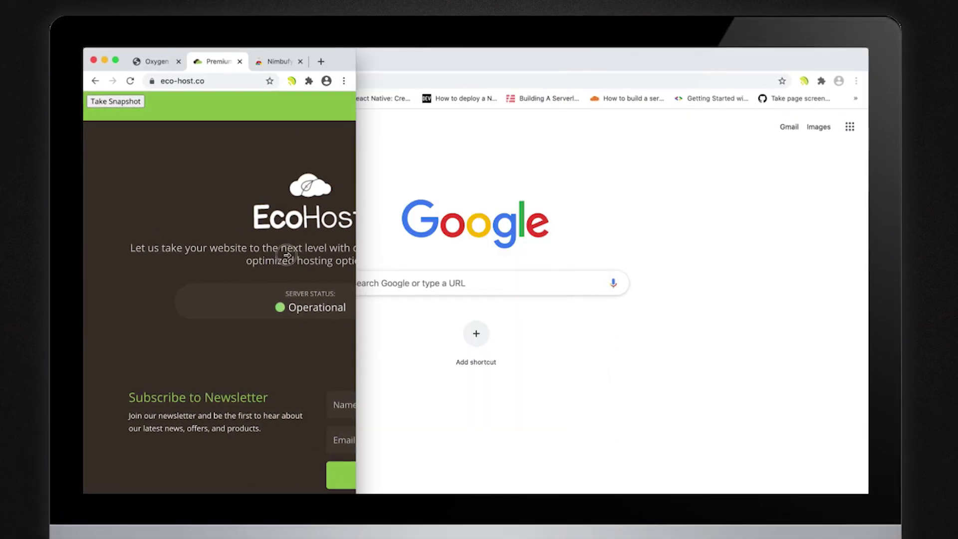
double_click(328, 62)
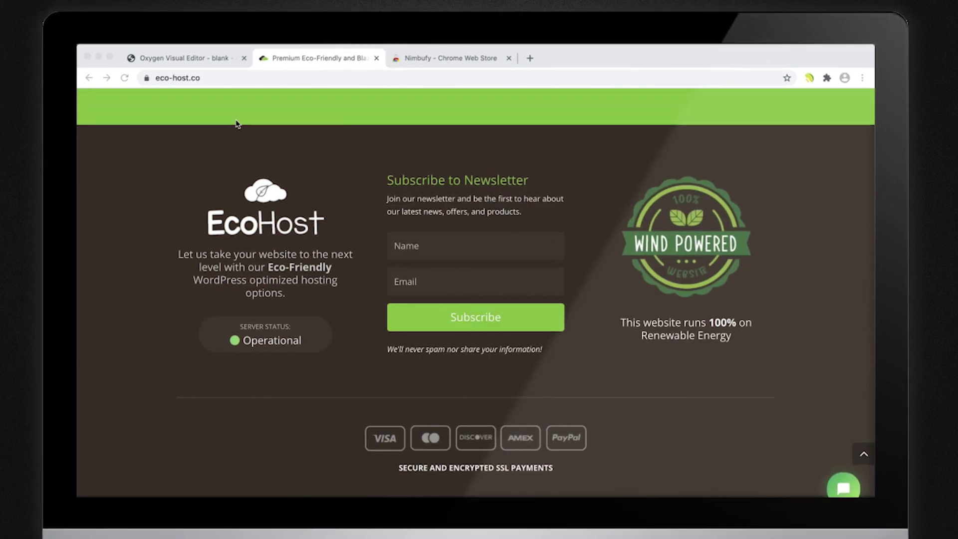
- Return to the blank Oxygen editor page
click(215, 59)
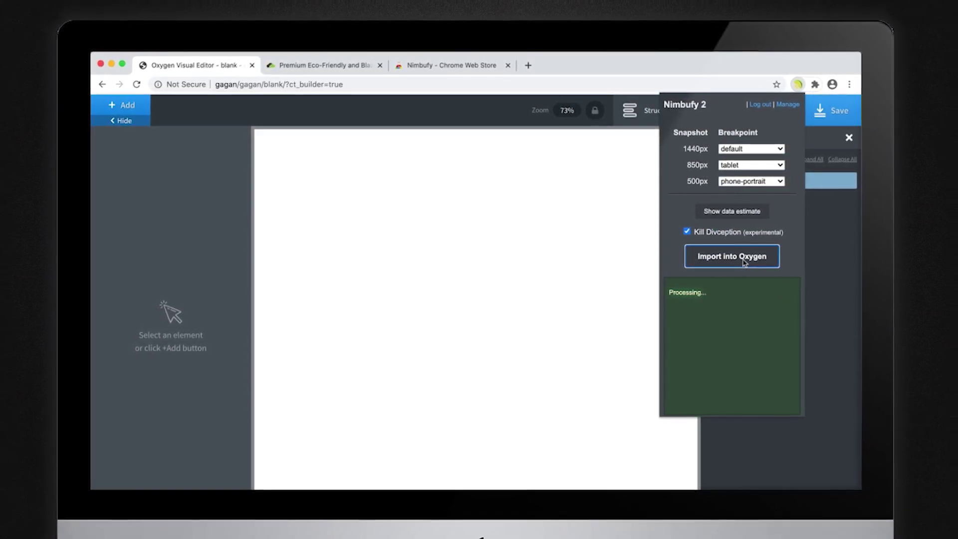
- Import the EcoHost footer, check its badge and paragraphs, then save and view it live
click(743, 262)
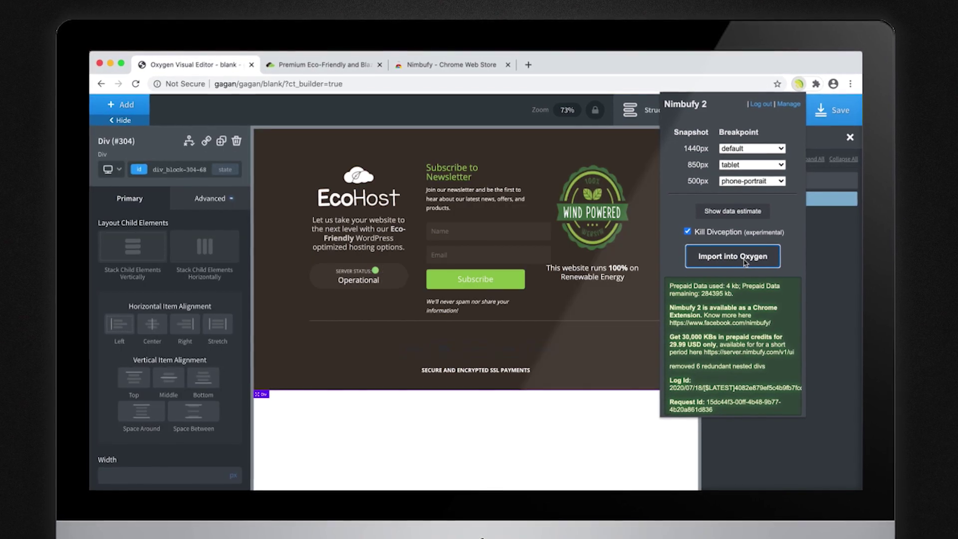
click(680, 154)
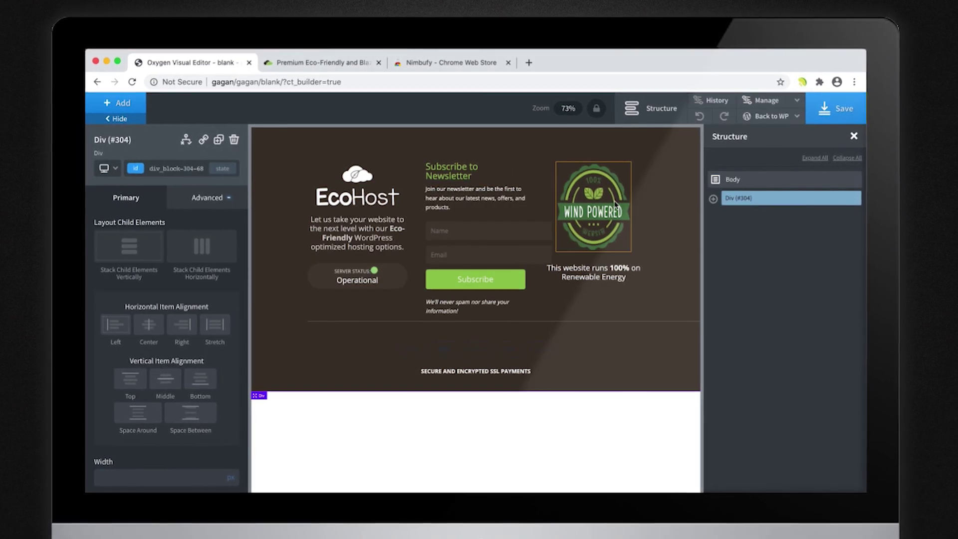
click(594, 207)
click(474, 198)
click(369, 223)
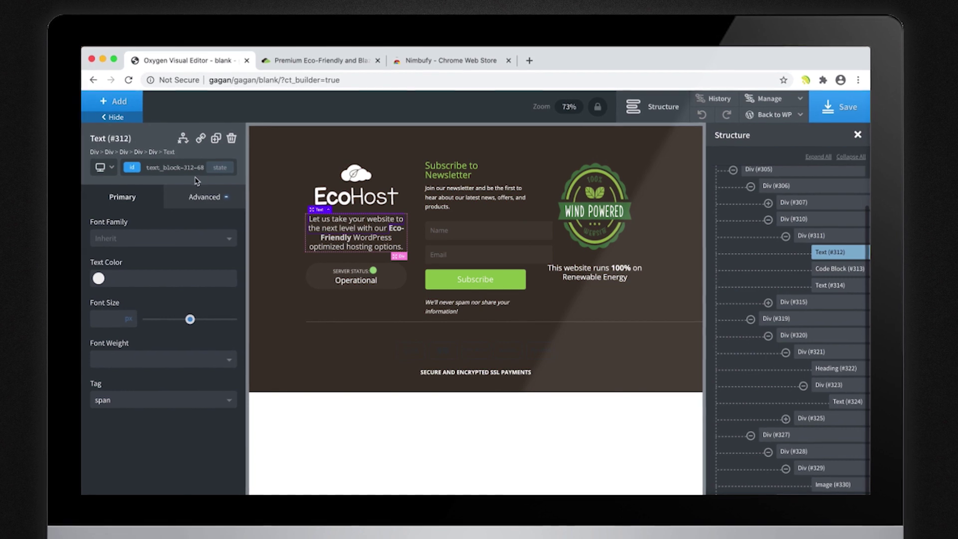
click(857, 114)
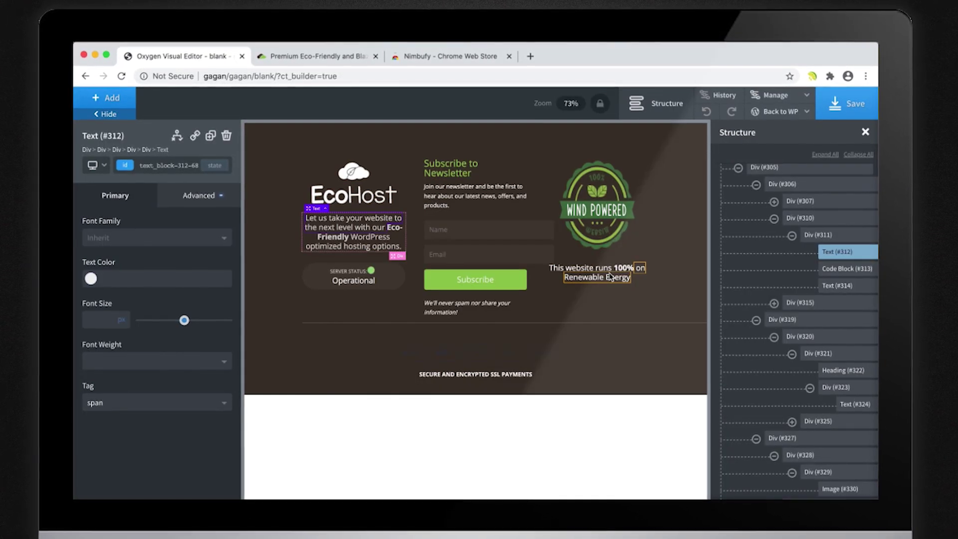
click(765, 149)
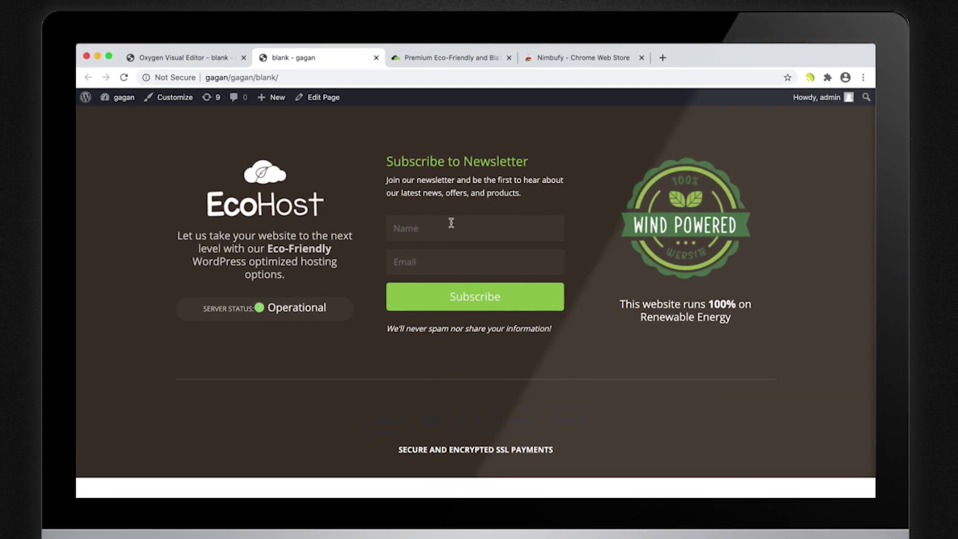
- Narrow the live page's browser window to test the footer's responsive layout
drag(870, 215, 863, 250)
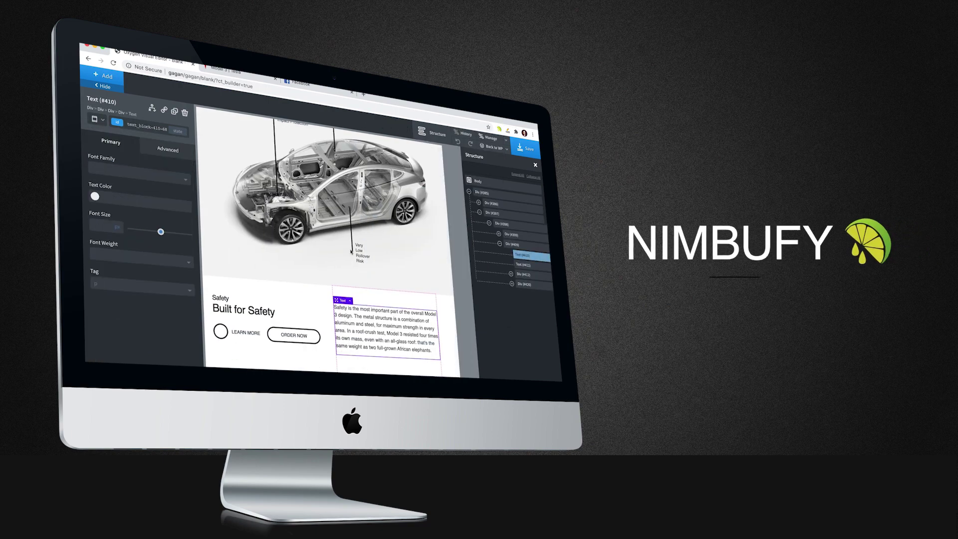
- Import a captured page and inspect its Rock-Solid Security, Premium Support and Eco-Friendly text
scroll(350, 243, down, 2)
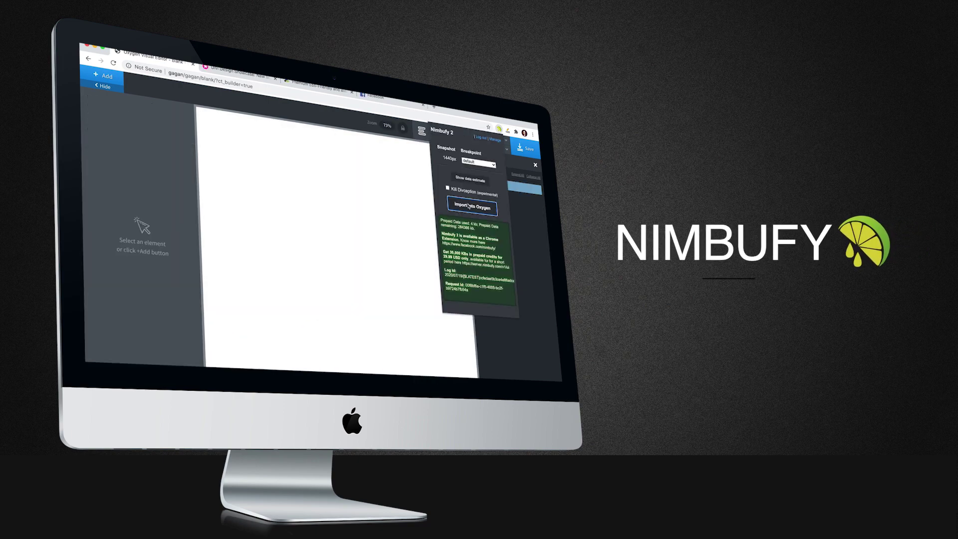
click(468, 206)
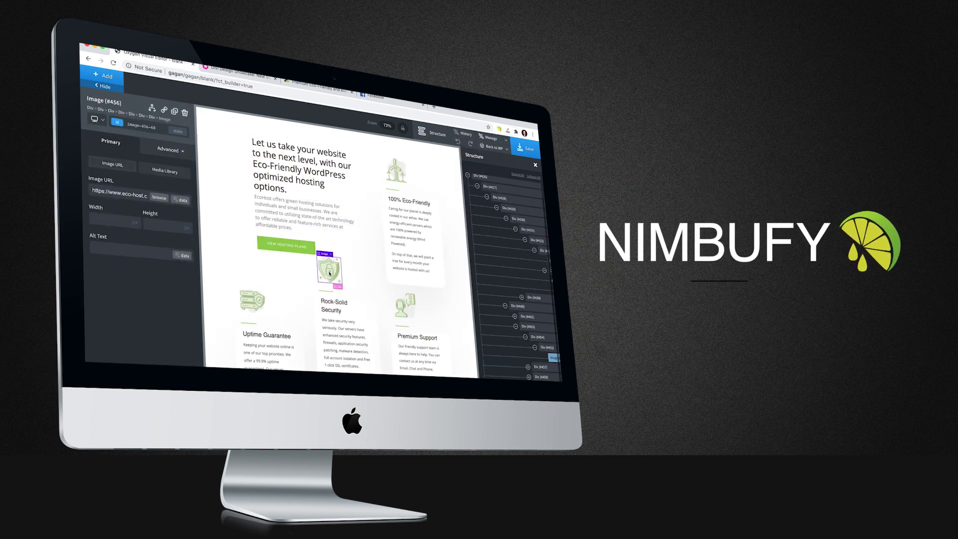
scroll(299, 240, down, 1)
click(354, 309)
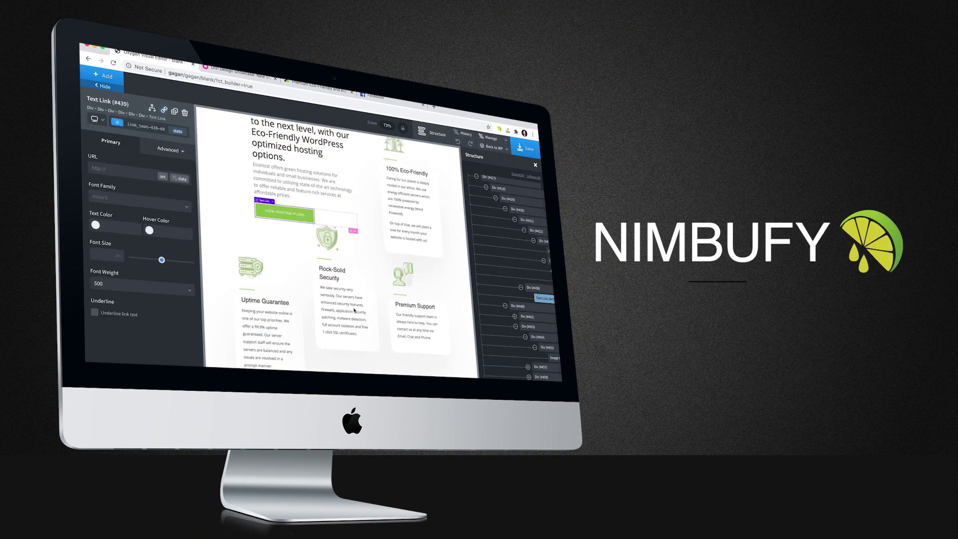
click(415, 320)
click(408, 205)
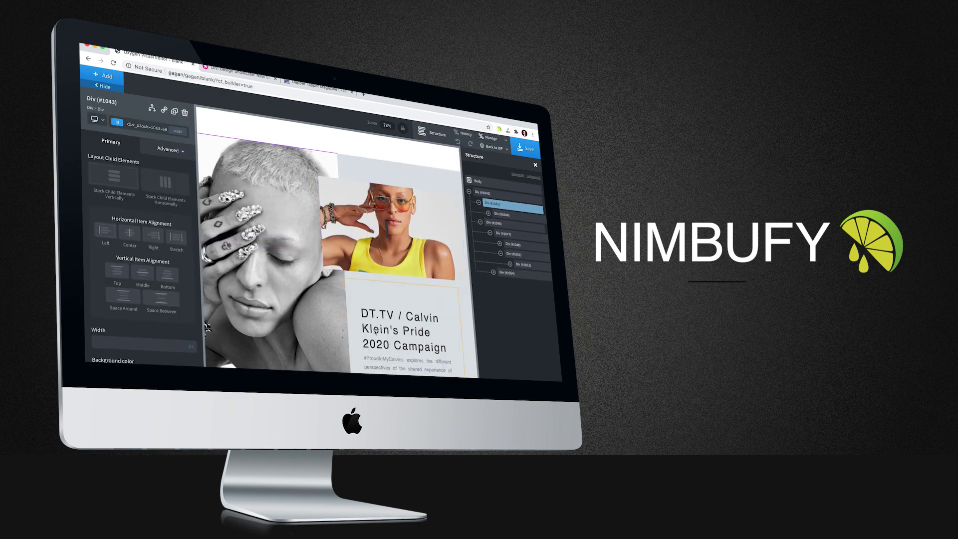
- Inspect the DT.TV campaign heading, paragraph and Watch More Videos link
click(402, 329)
scroll(409, 313, down, 2)
click(409, 313)
click(394, 358)
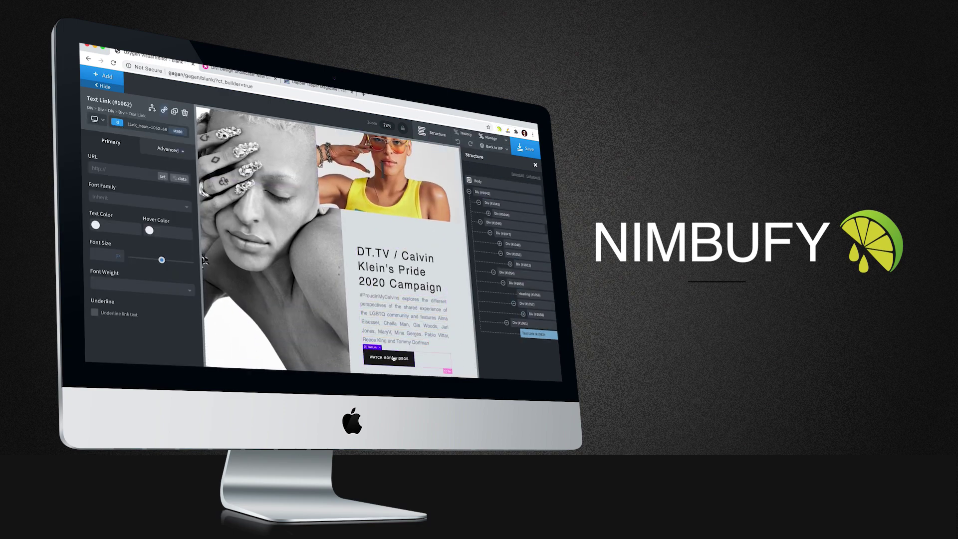